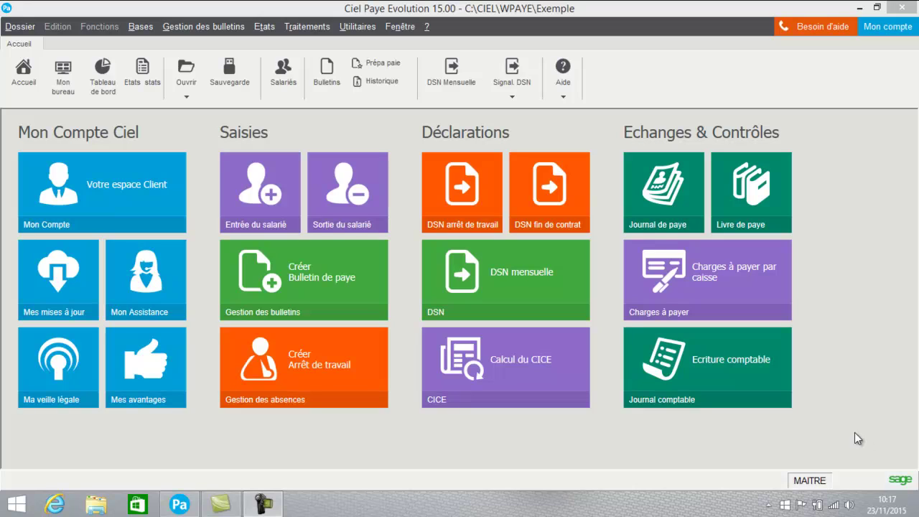
Step: Open the list of employee payslips (Bulletins de paye)
left_click(18, 28)
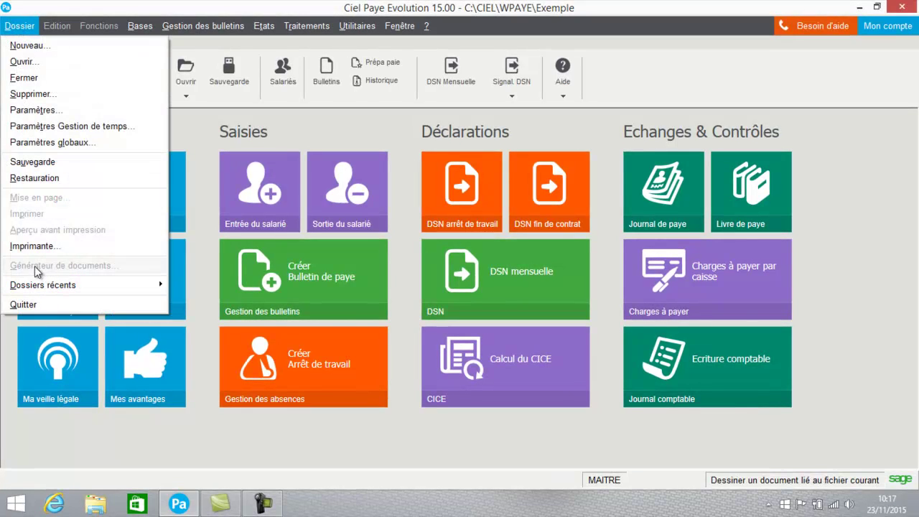
left_click(203, 25)
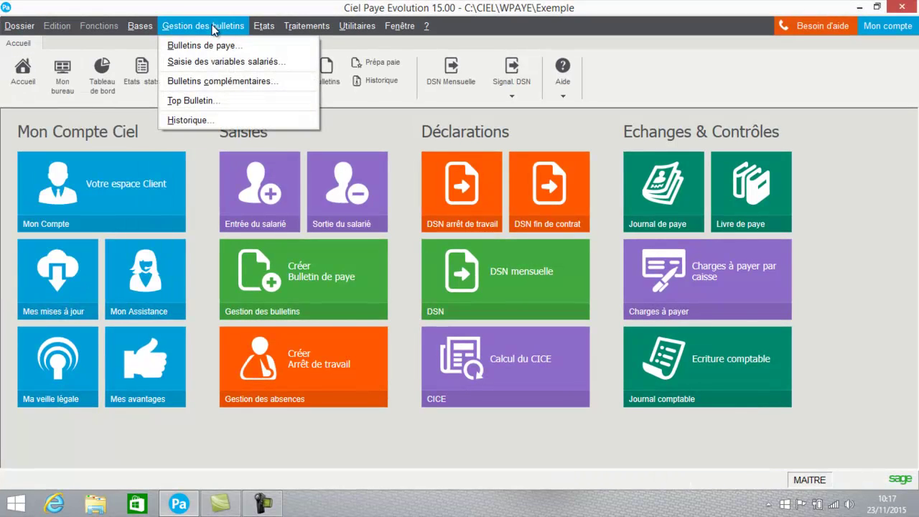
left_click(207, 47)
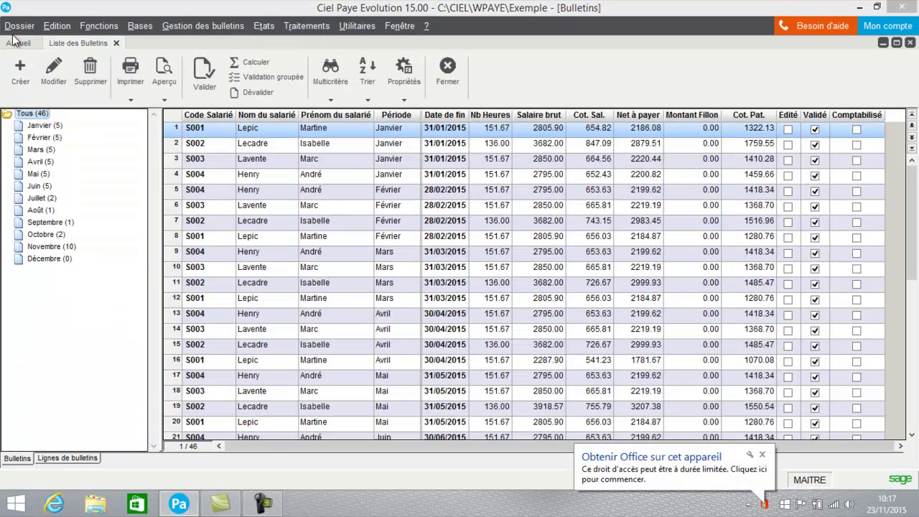
Step: Select the March payslip of employee S002 and look through the preview formats offered for it
left_click(14, 26)
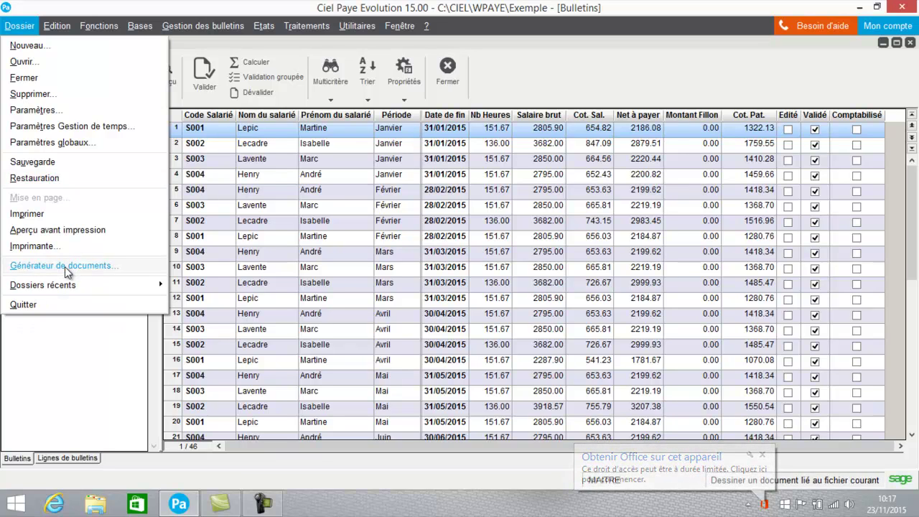
left_click(273, 286)
left_click(272, 283)
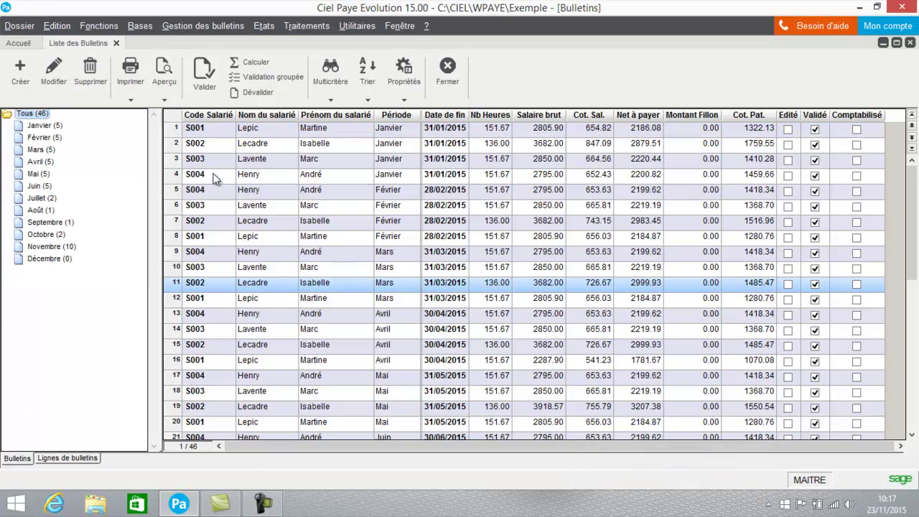
left_click(165, 99)
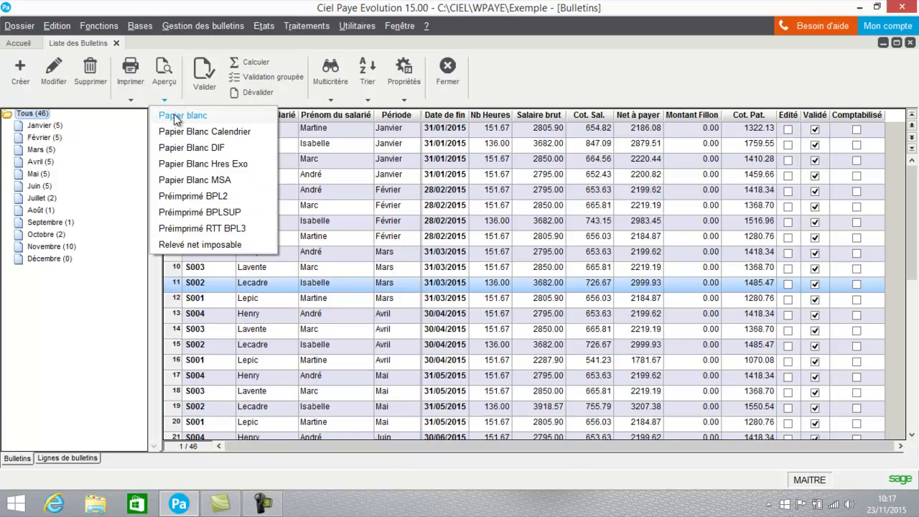
left_click(230, 284)
Step: Open the document generator for the payslips and expand its Documents formats
left_click(12, 32)
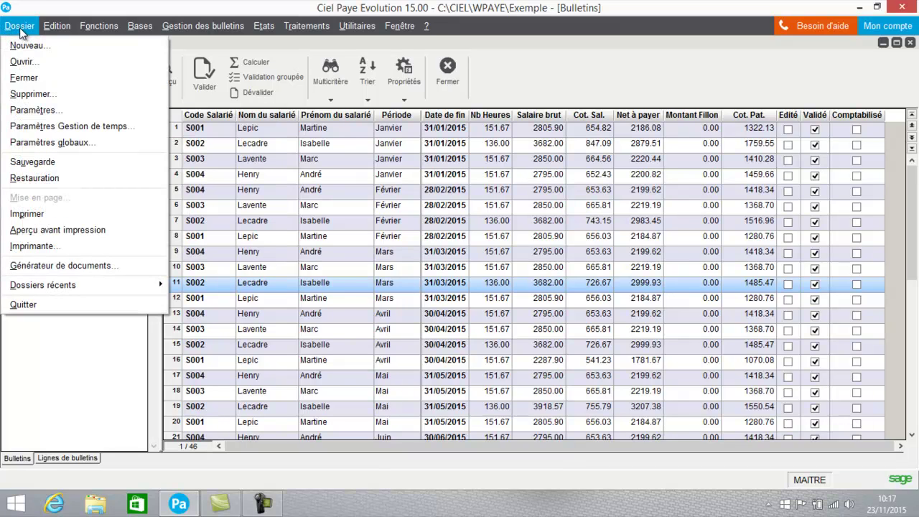
left_click(27, 264)
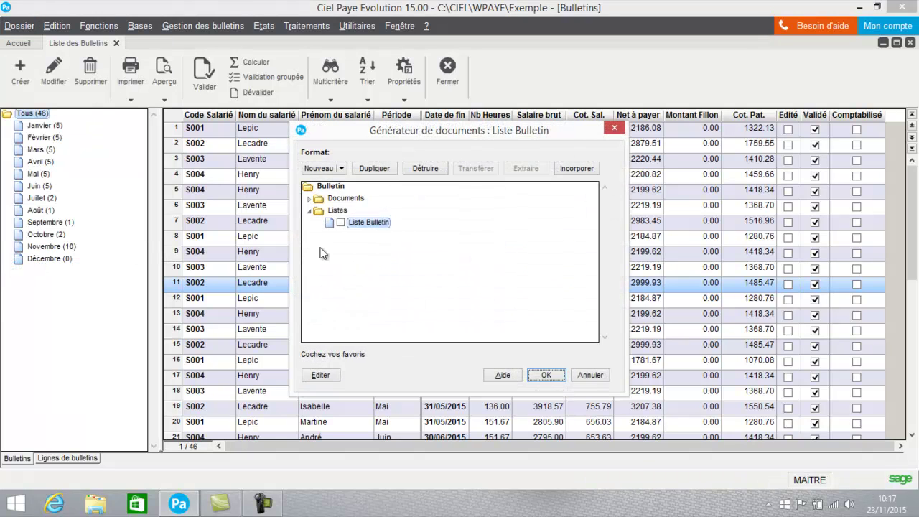
left_click(309, 199)
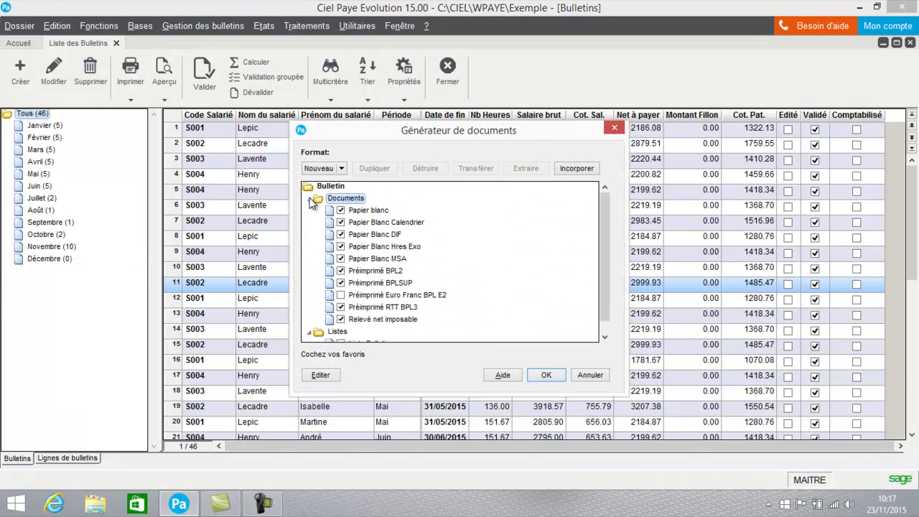
Step: Duplicate the Papier blanc format as "Bulletin démo" and open the copy for layout editing, keeping the Fiches sélectionnées choice
left_click(350, 223)
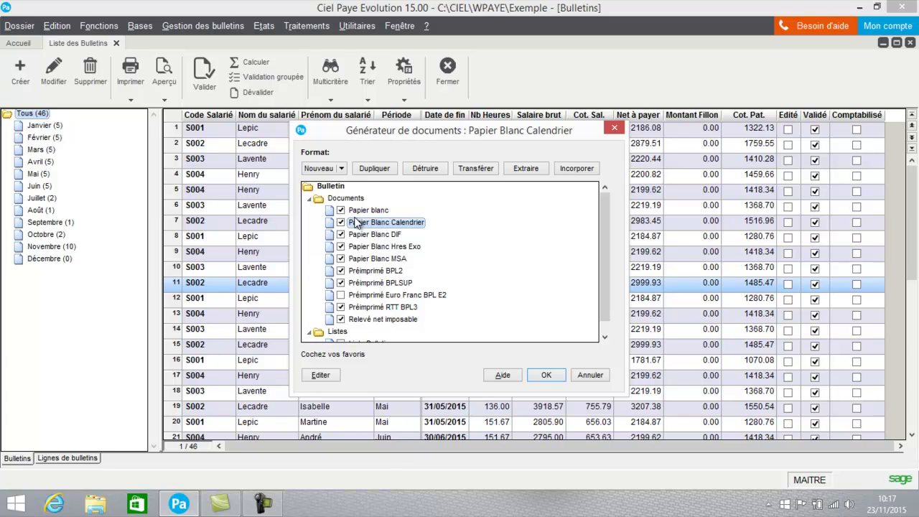
left_click(355, 212)
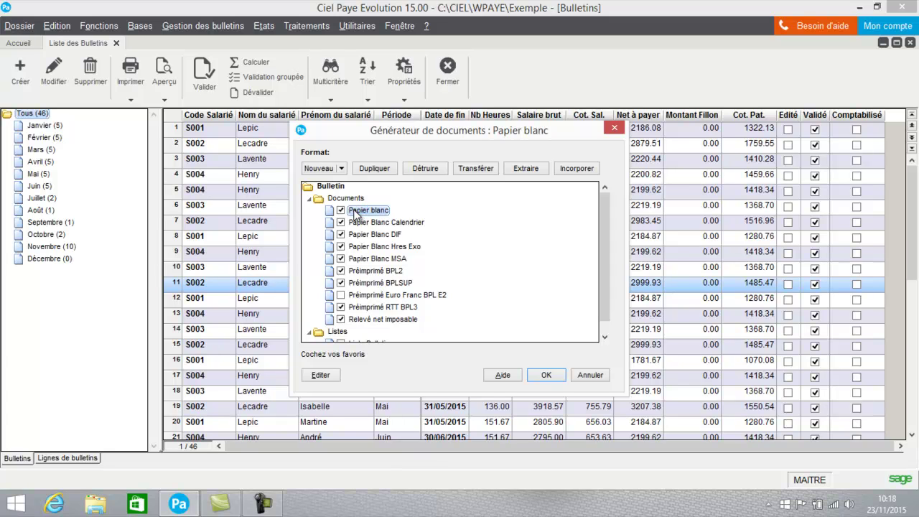
left_click(376, 168)
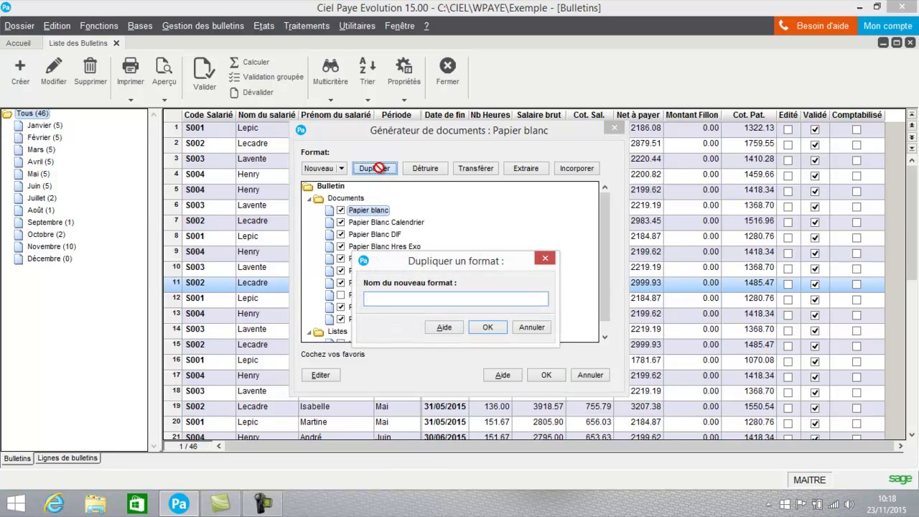
type("Bulletin démo")
left_click(487, 327)
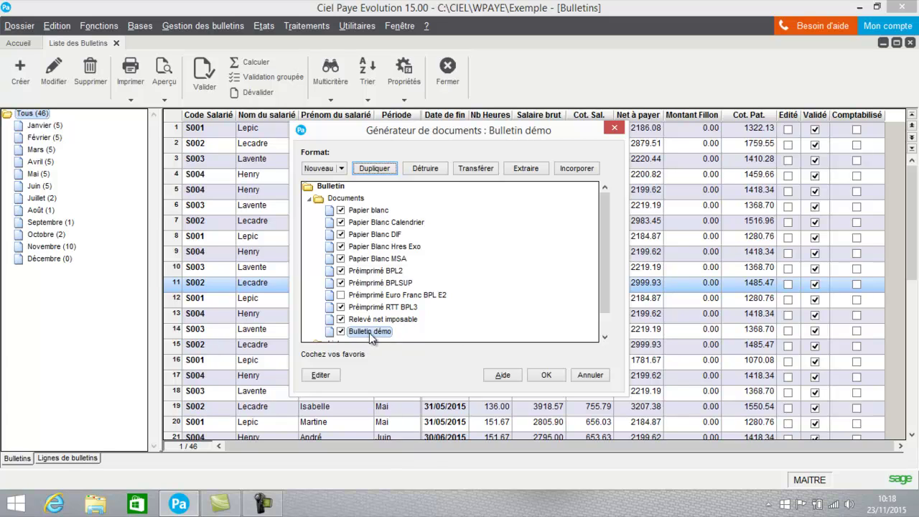
left_click(321, 376)
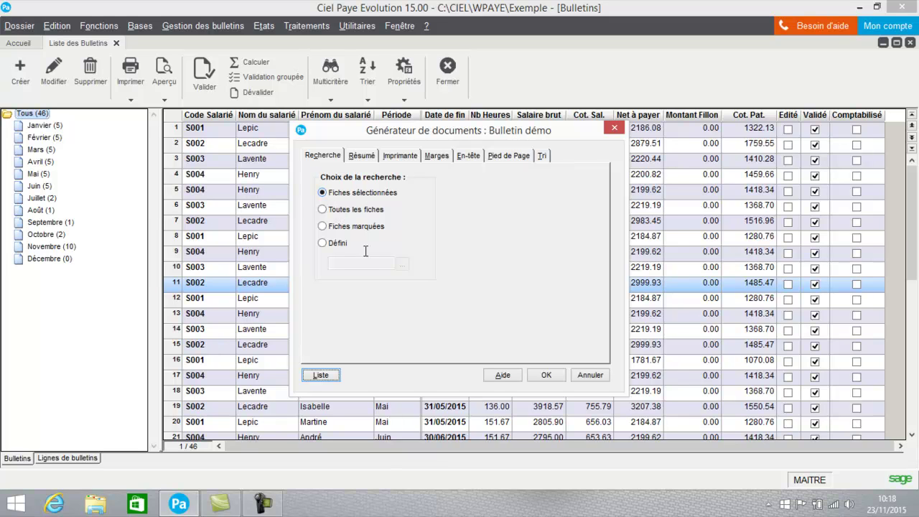
left_click(538, 375)
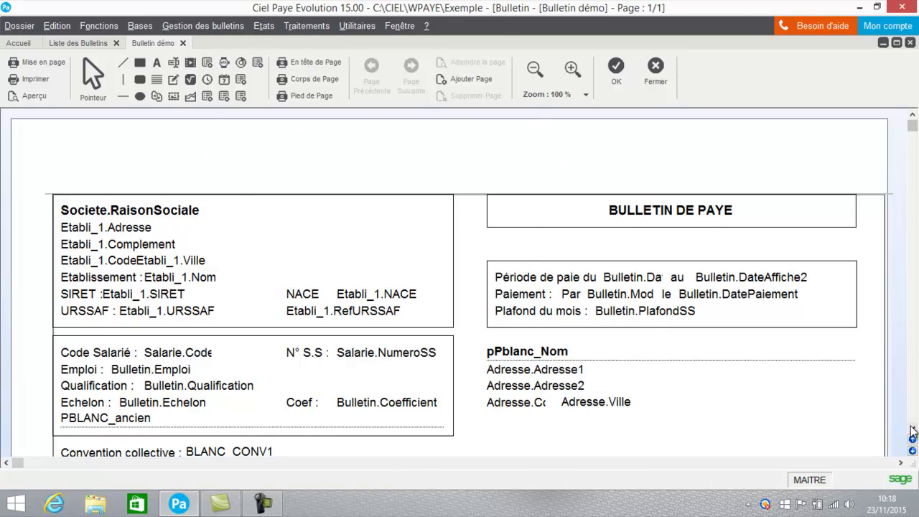
Step: Draw a new data field about 2.42 cm wide and 0.26 cm high directly below Bulletin.Coefficient in the employee box
left_click_drag(913, 431, 912, 430)
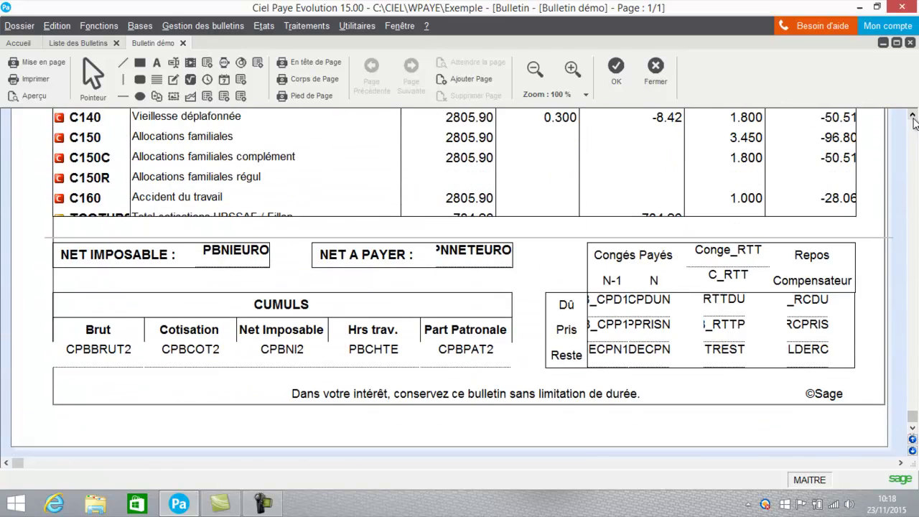
left_click_drag(913, 119, 912, 119)
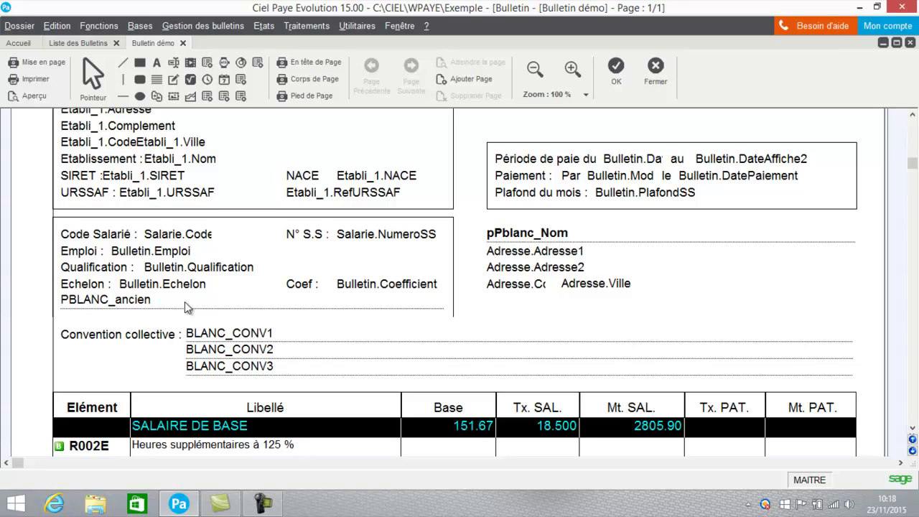
left_click(174, 62)
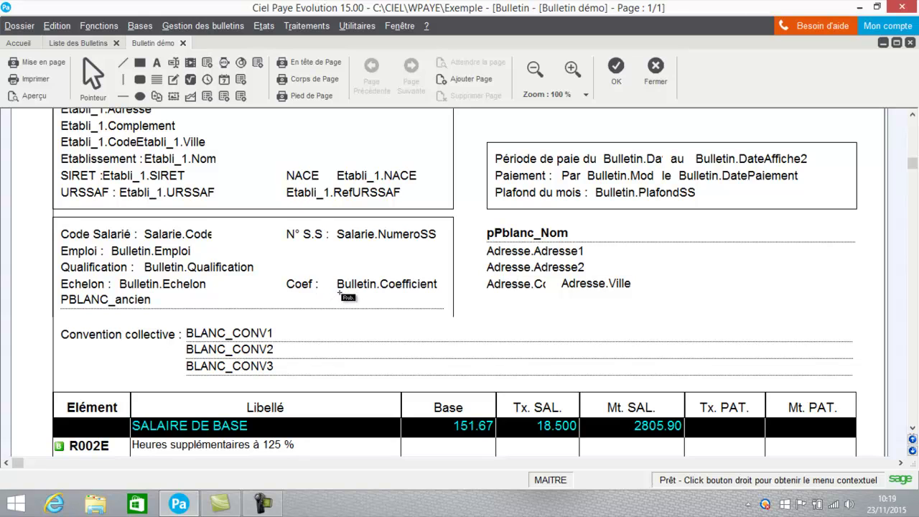
left_click_drag(340, 292, 441, 309)
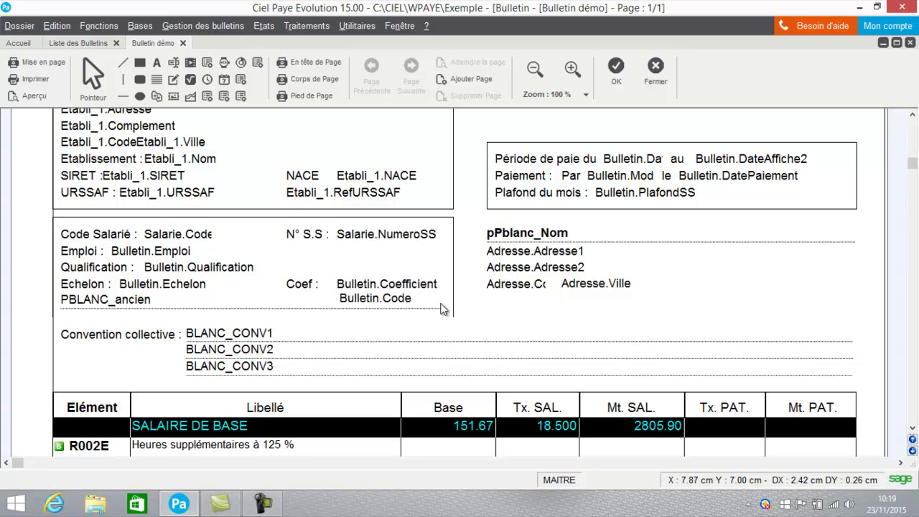
Step: Link the new field below Bulletin.Coefficient to the Niveau field of the Salarié file
left_click(374, 299)
right_click(374, 298)
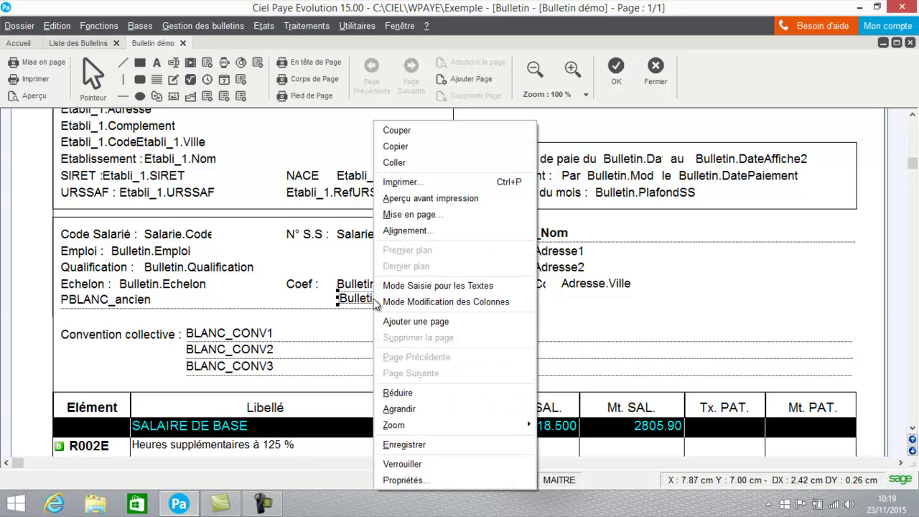
left_click(396, 480)
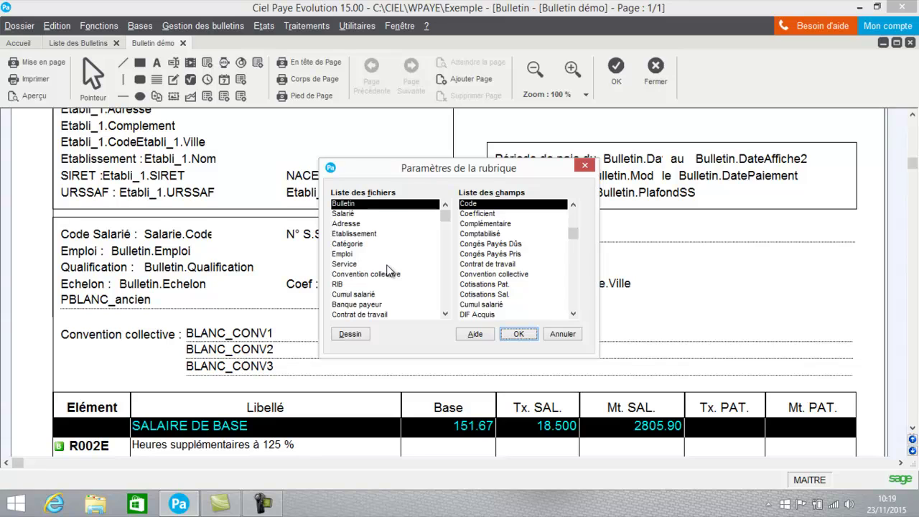
left_click(346, 214)
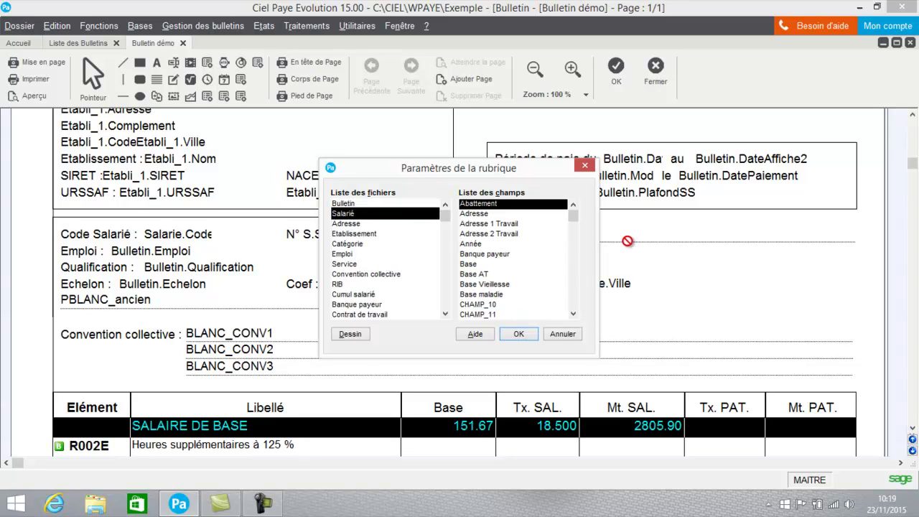
left_click(574, 315)
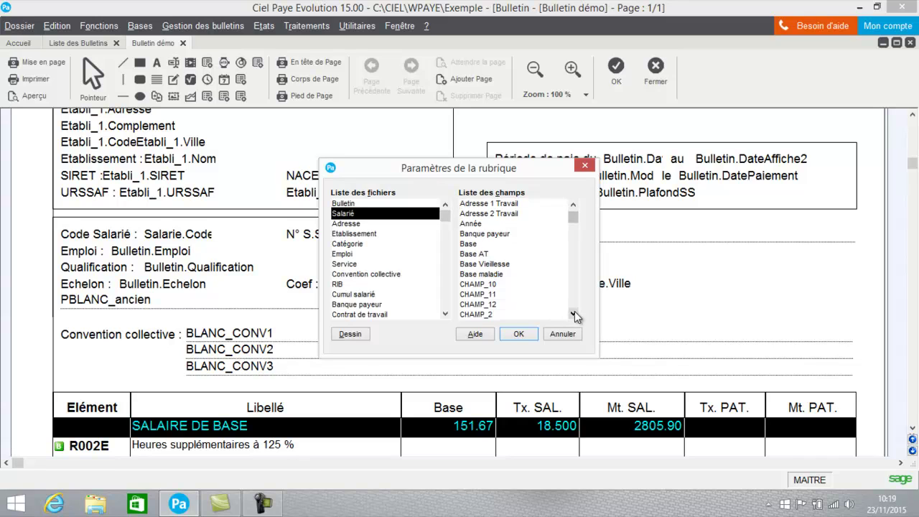
left_click(573, 314)
left_click(574, 315)
left_click(573, 315)
left_click(574, 315)
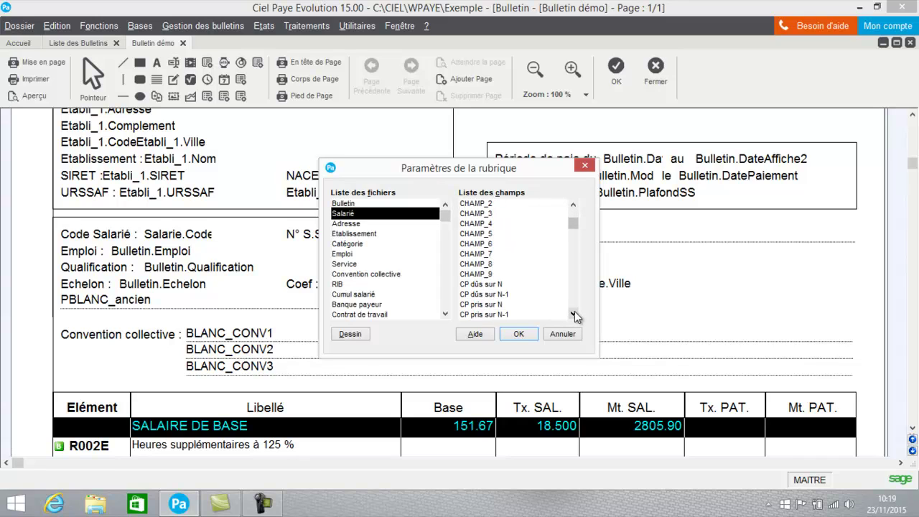
left_click(574, 314)
left_click(574, 314)
left_click(574, 314)
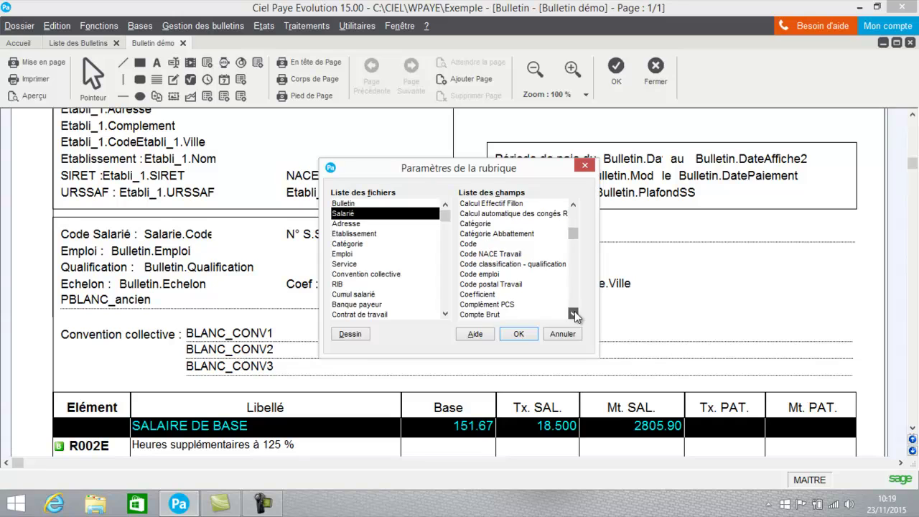
scroll(517, 265, "down", 10)
left_click(484, 224)
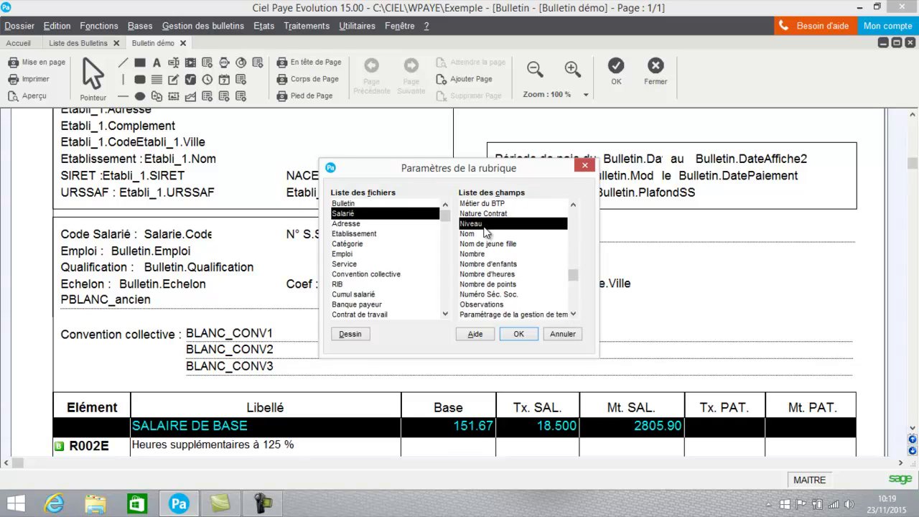
left_click(518, 334)
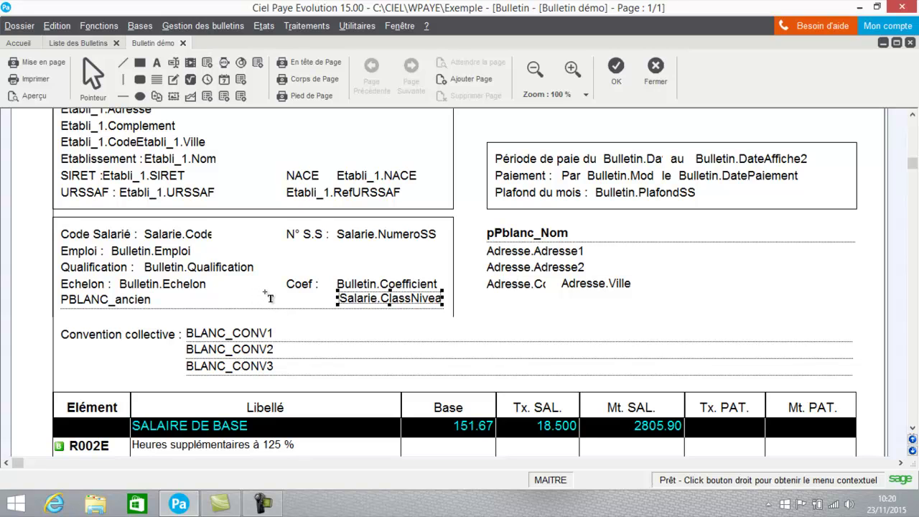
Step: Add a text label about 1.13 cm wide under "Coef :", beside the level field, reading "Niv :"
left_click_drag(286, 292, 335, 314)
left_click(302, 301)
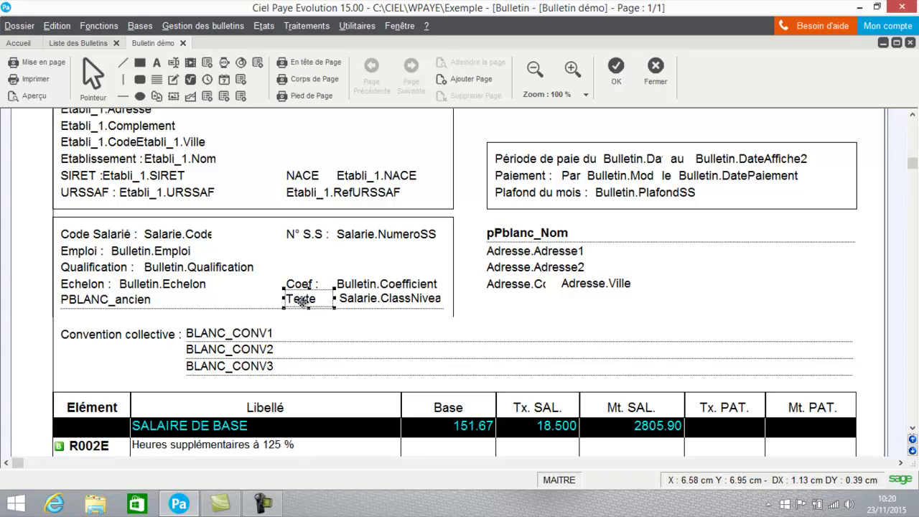
right_click(302, 301)
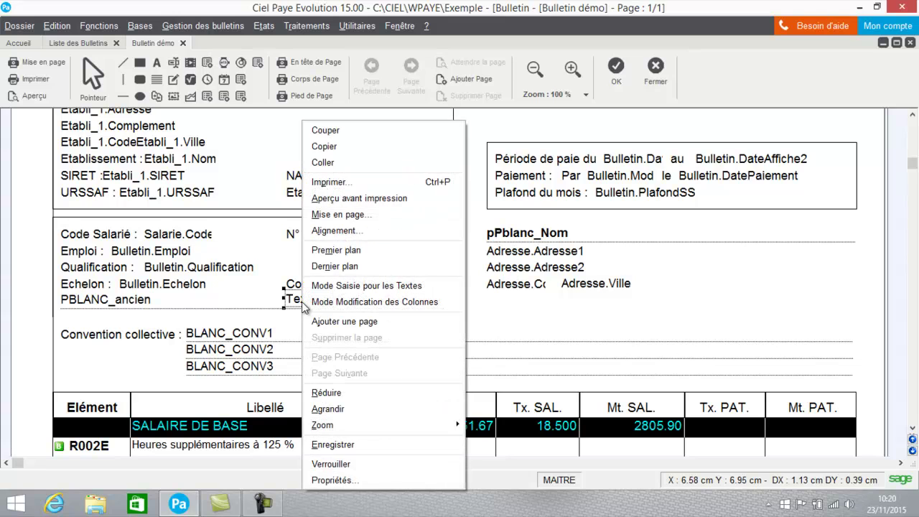
left_click(332, 479)
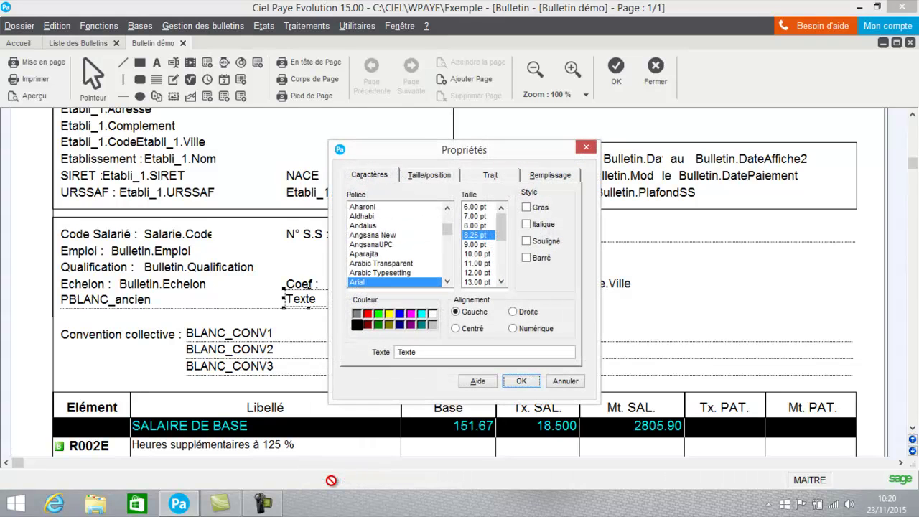
double_click(422, 351)
key("BackSpace")
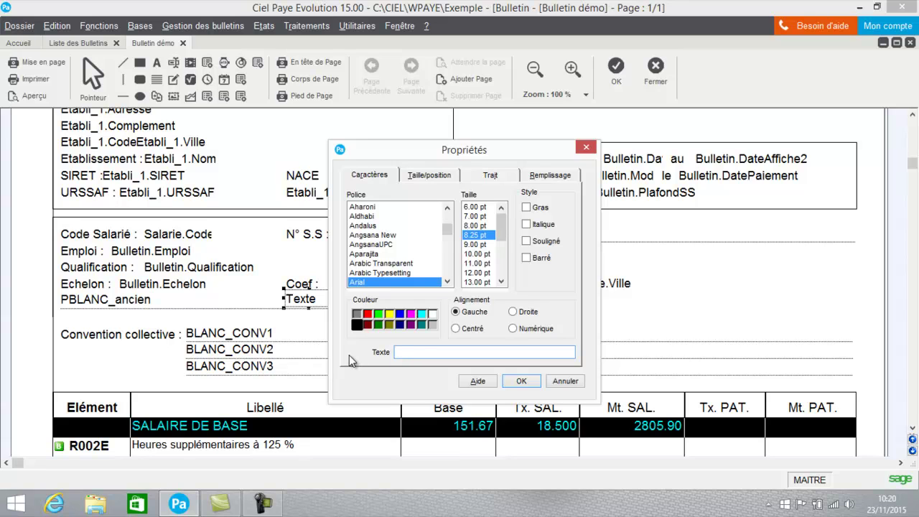
type("Niv :")
left_click(522, 381)
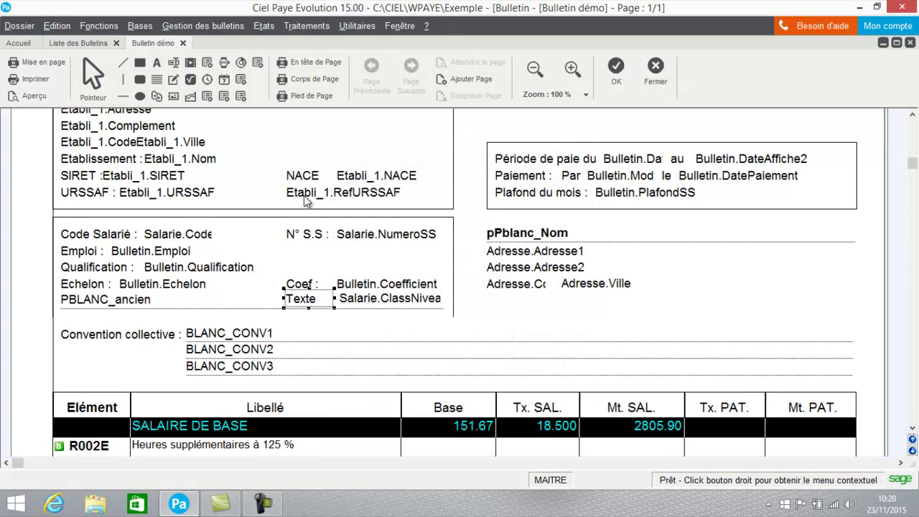
Step: Save the modified Bulletin démo template and close its layout to return to the payslip list
left_click(260, 243)
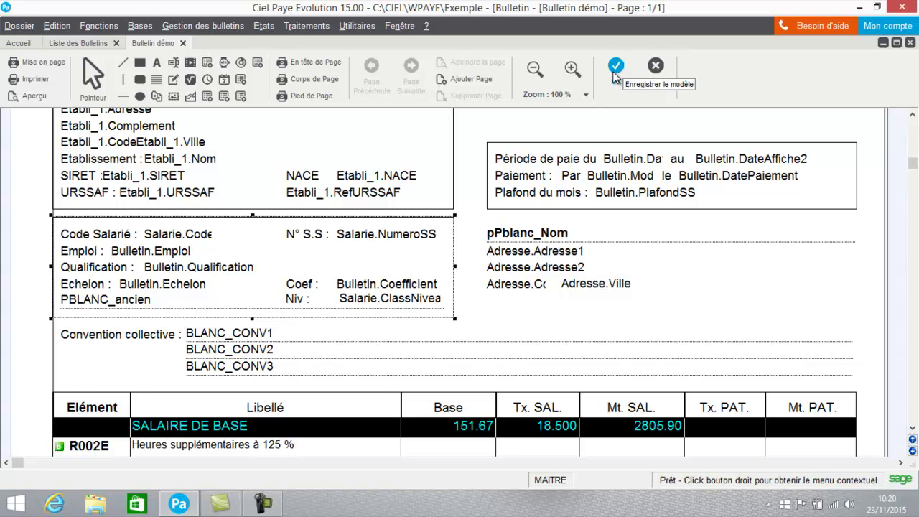
left_click(655, 68)
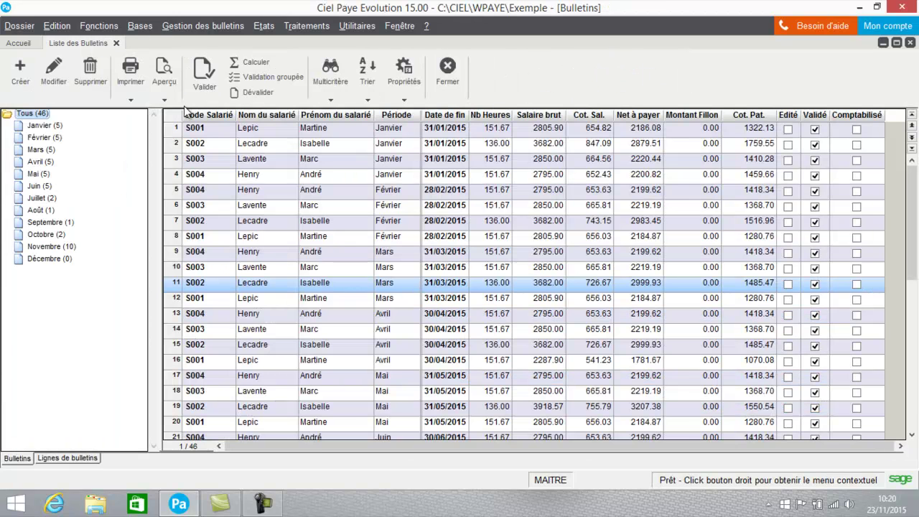
Step: Open the document generator for the payslips and expand its Documents formats
left_click(20, 26)
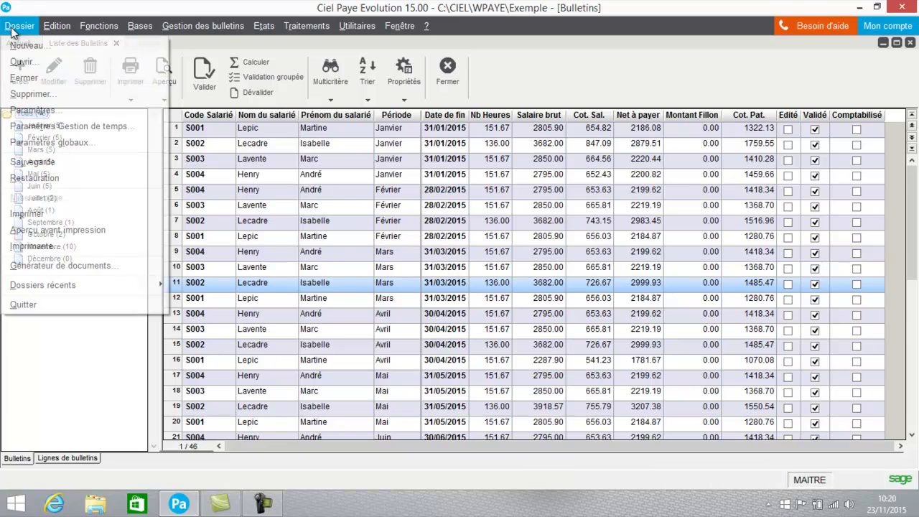
left_click(16, 265)
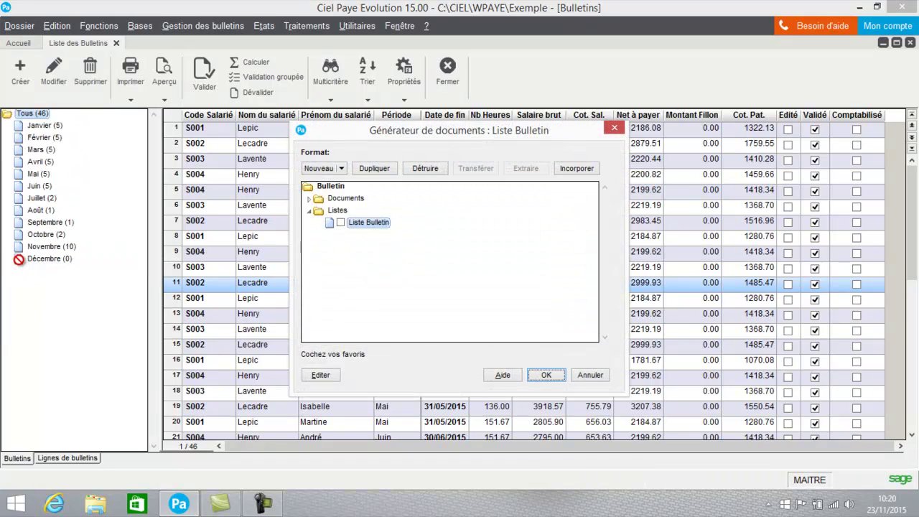
left_click(314, 201)
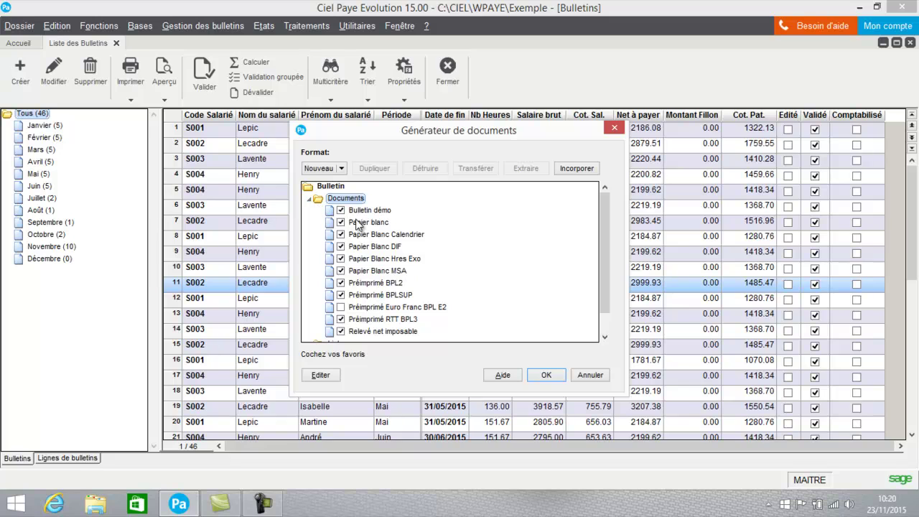
Step: Remove every payslip document format from the favourites except Bulletin démo, including the Papier Blanc, Préimprimé and Relevé net imposable formats
left_click(340, 221)
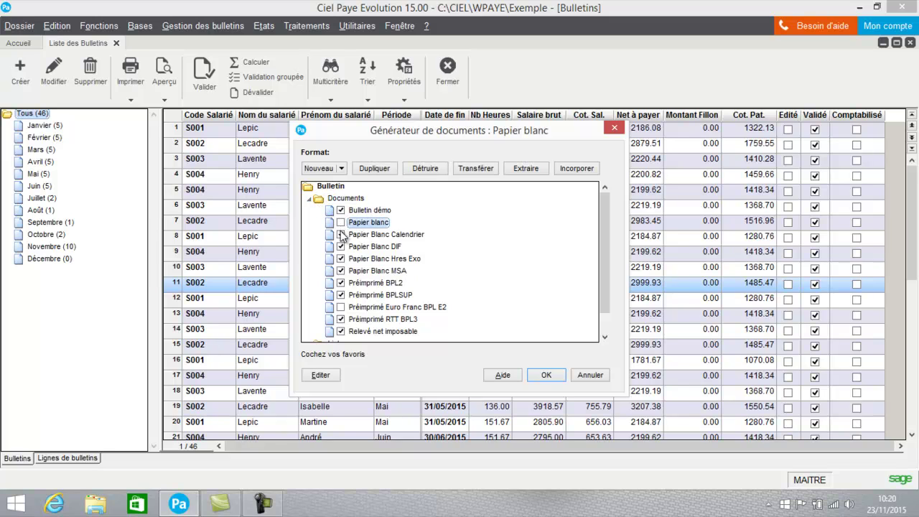
left_click(340, 234)
left_click(341, 246)
left_click(340, 259)
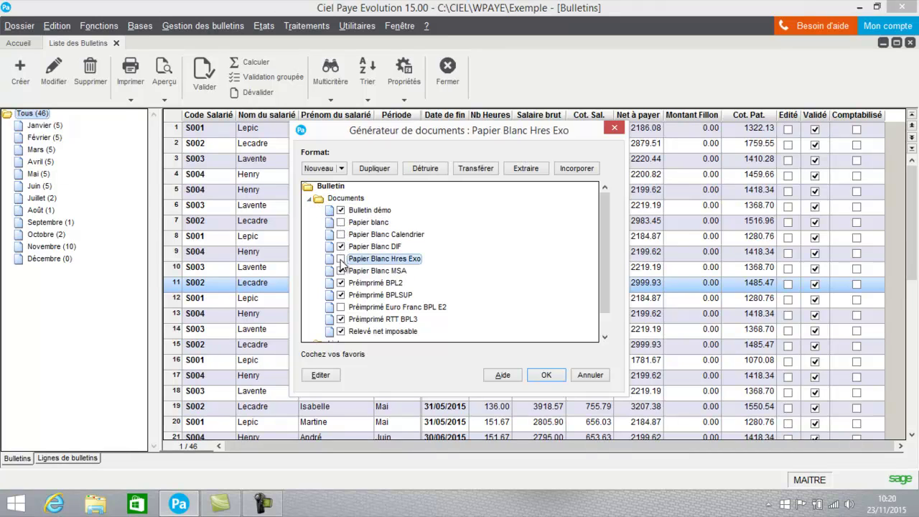
left_click(341, 270)
left_click(341, 282)
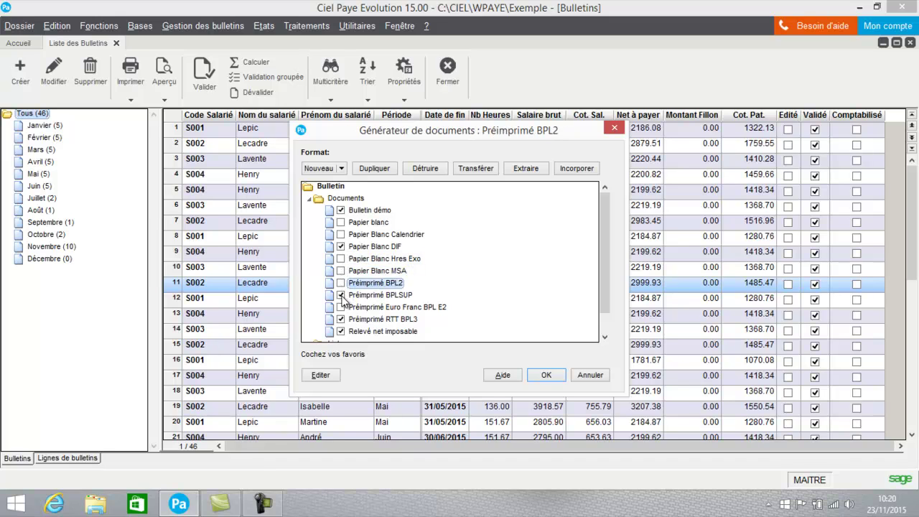
left_click(340, 294)
left_click(340, 318)
left_click(340, 331)
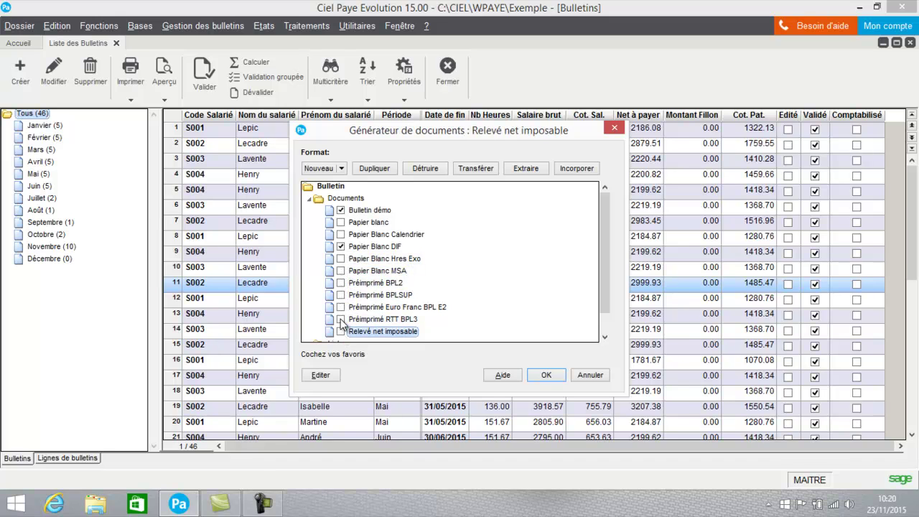
left_click(340, 246)
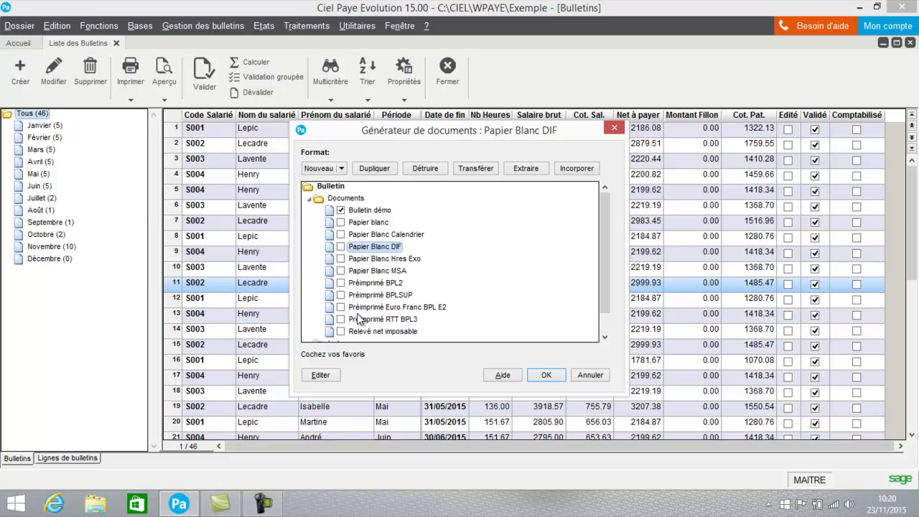
Step: Validate the favourites selection and close the Papier Blanc DIF layout to return to the payslip list
scroll(599, 298, "down", 1)
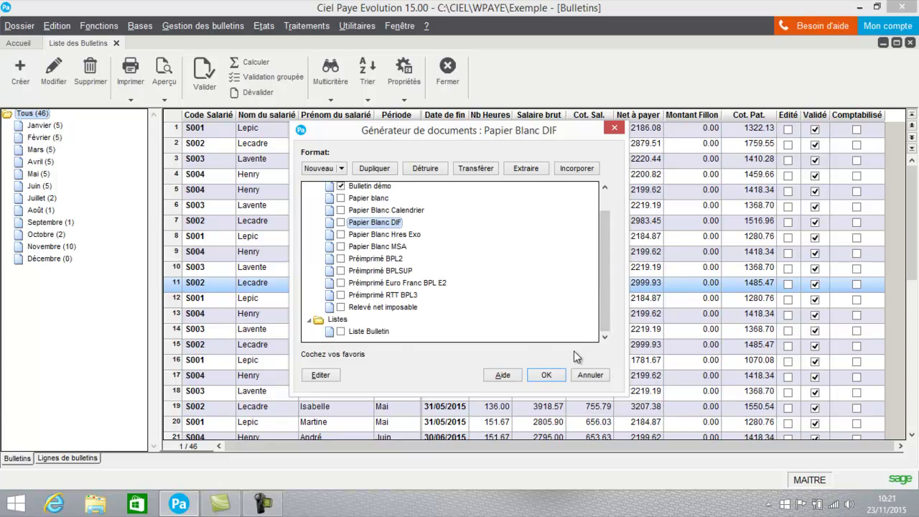
left_click(545, 375)
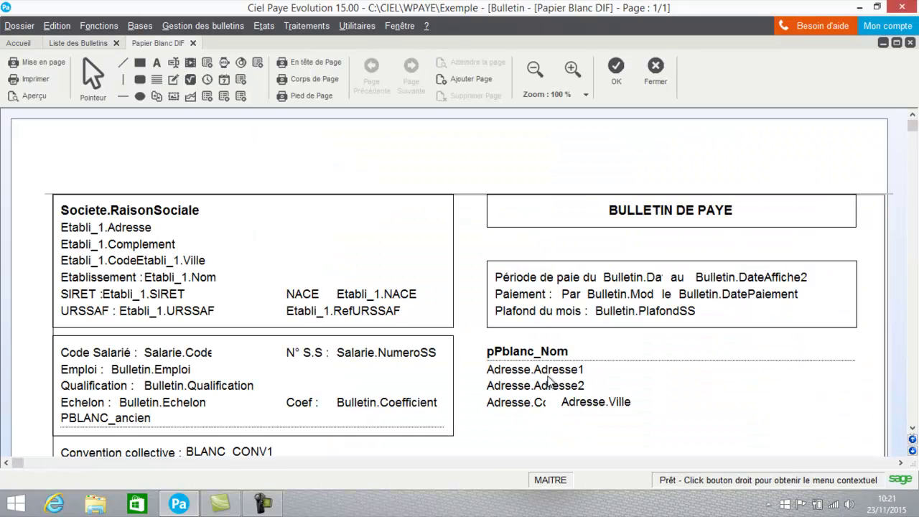
left_click(656, 68)
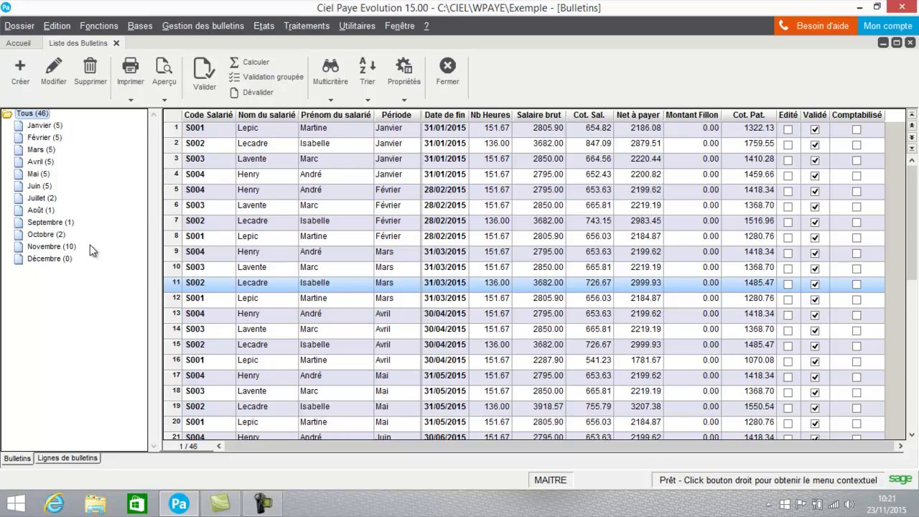
Step: Preview the tenth Novembre payslip with the Bulletin démo format to check the level line, then close the preview
left_click(64, 246)
left_click(259, 272)
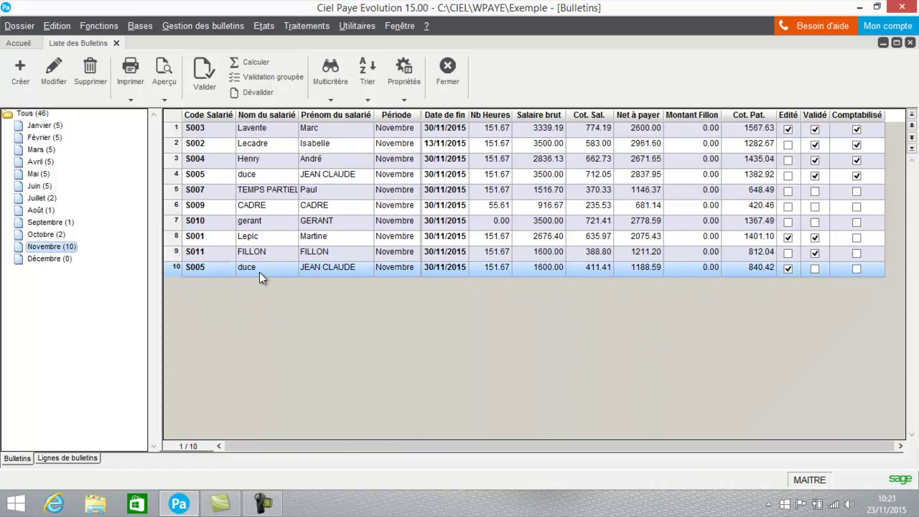
left_click(163, 100)
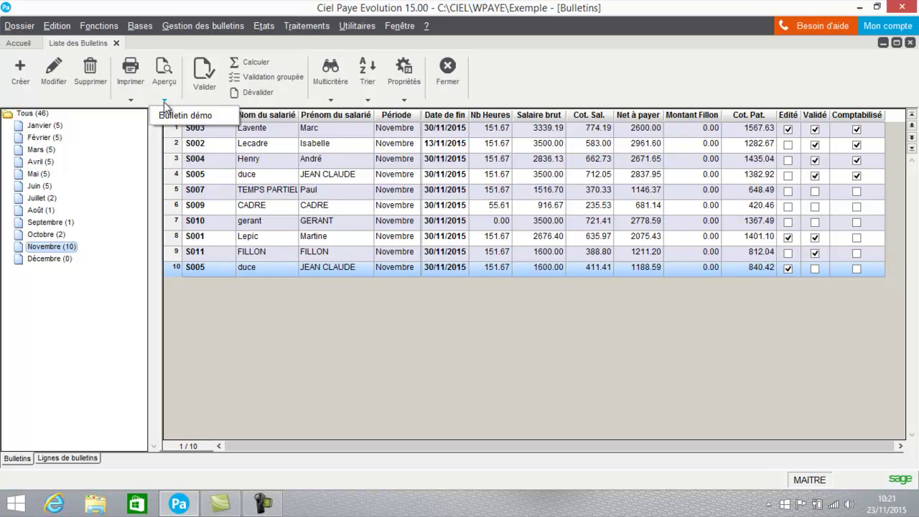
left_click(171, 116)
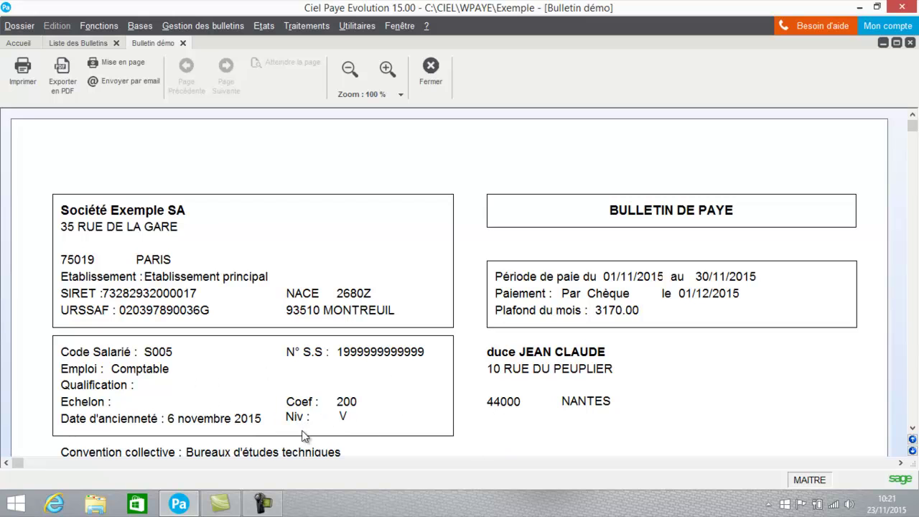
left_click(430, 75)
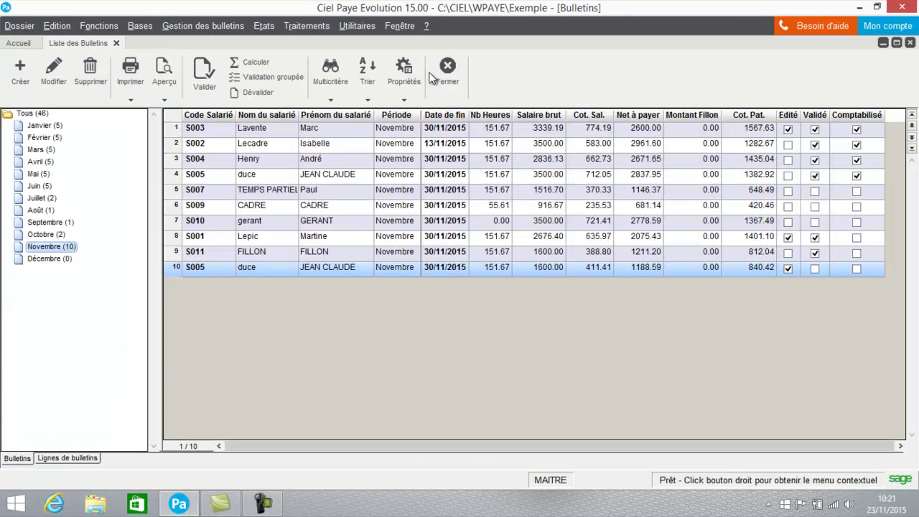